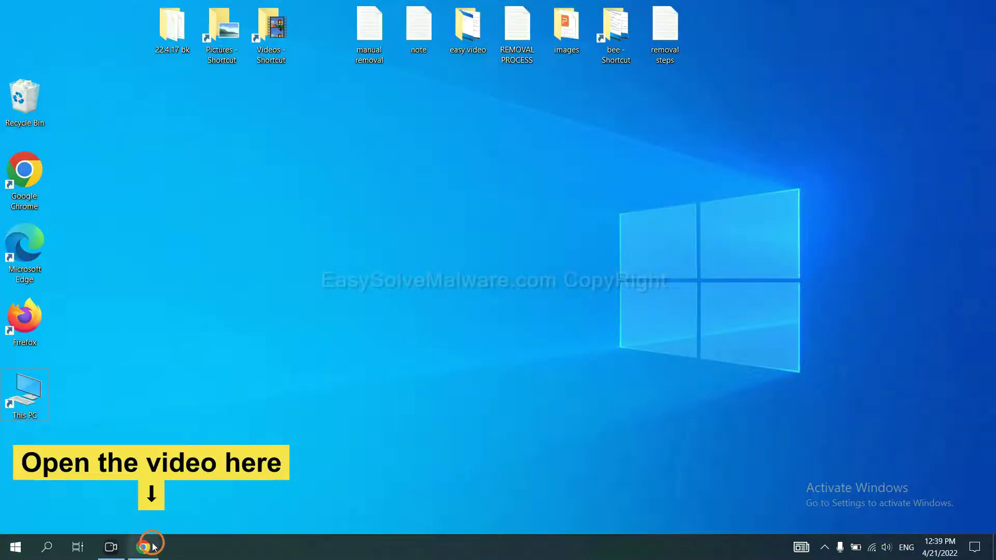
- Download the SpyHunter for Windows installer from the EasySolveMalware infection guide tab
click(143, 547)
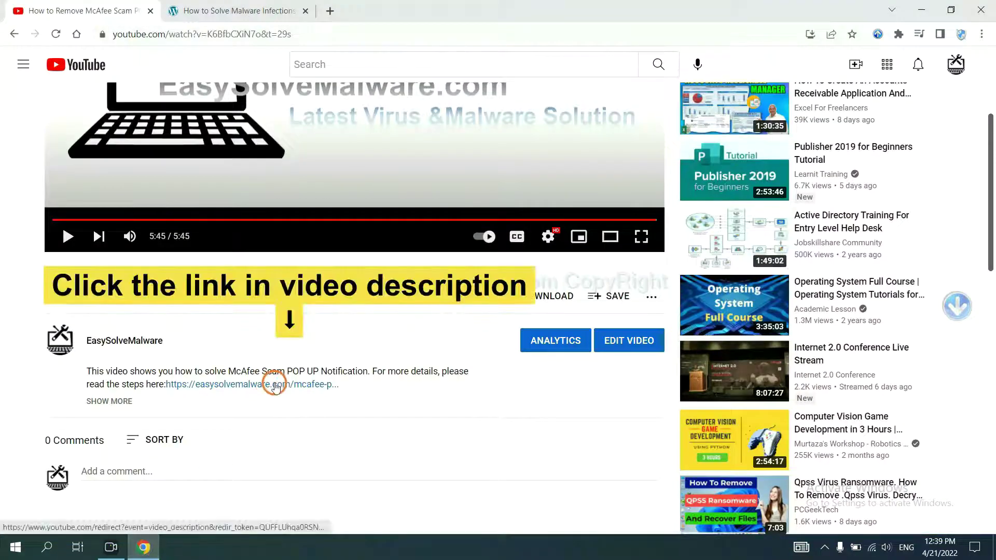
click(257, 10)
scroll(990, 266, down, 3)
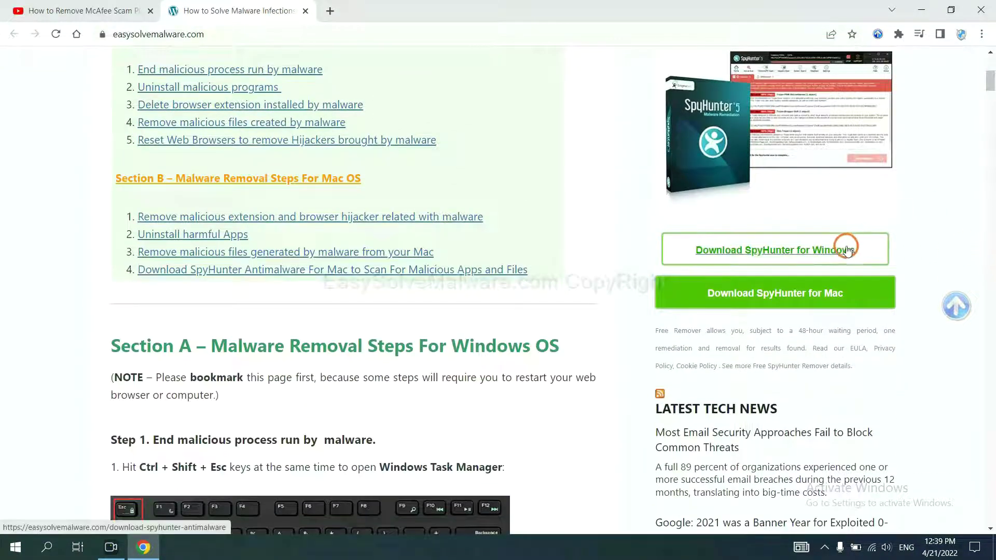
click(846, 248)
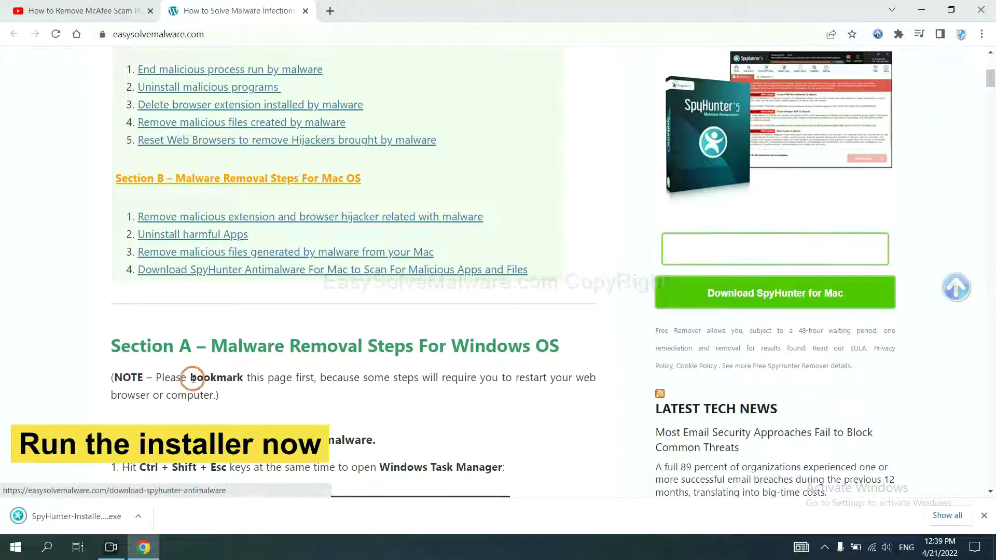
- Run the SpyHunter 5 installer in English, accept the EULA and Privacy Policy, and install
click(64, 518)
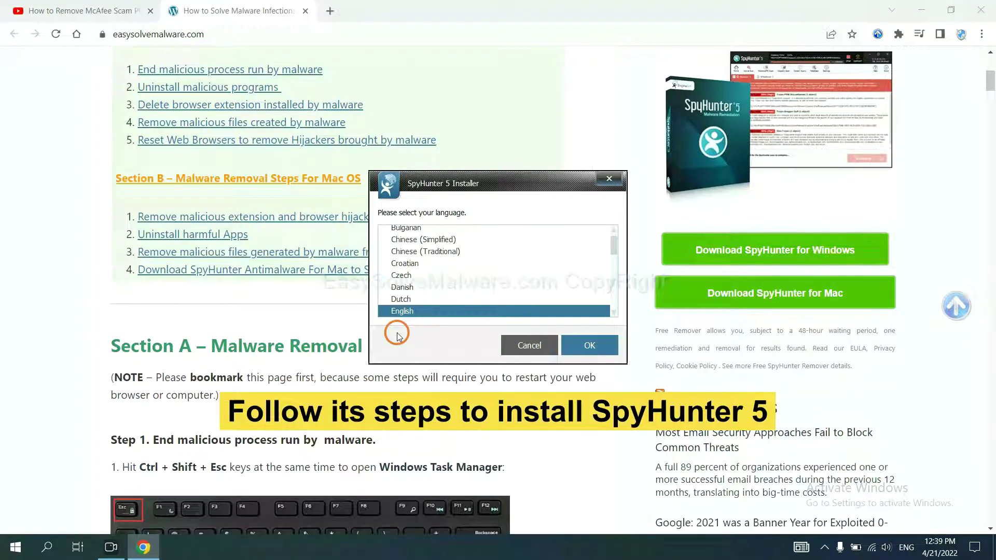
click(576, 344)
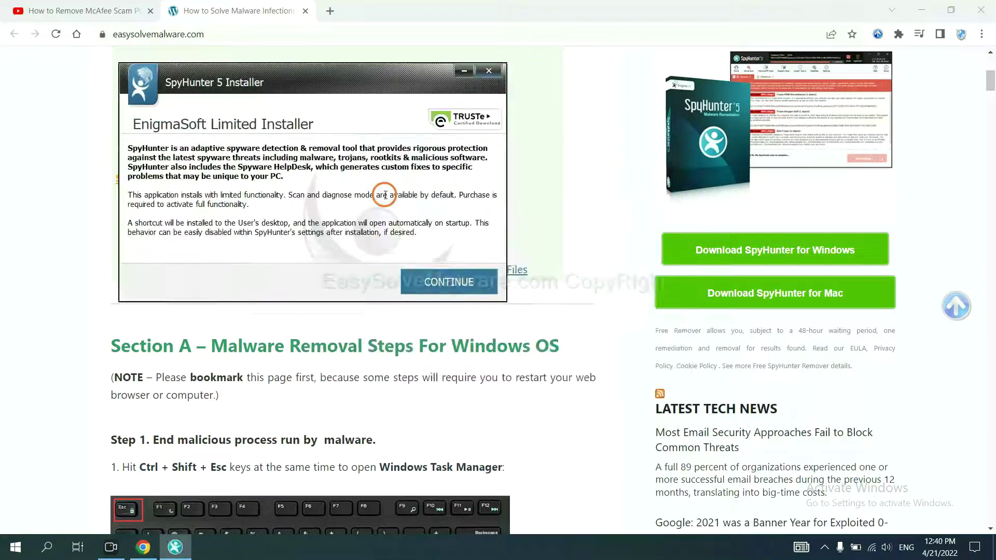
click(425, 282)
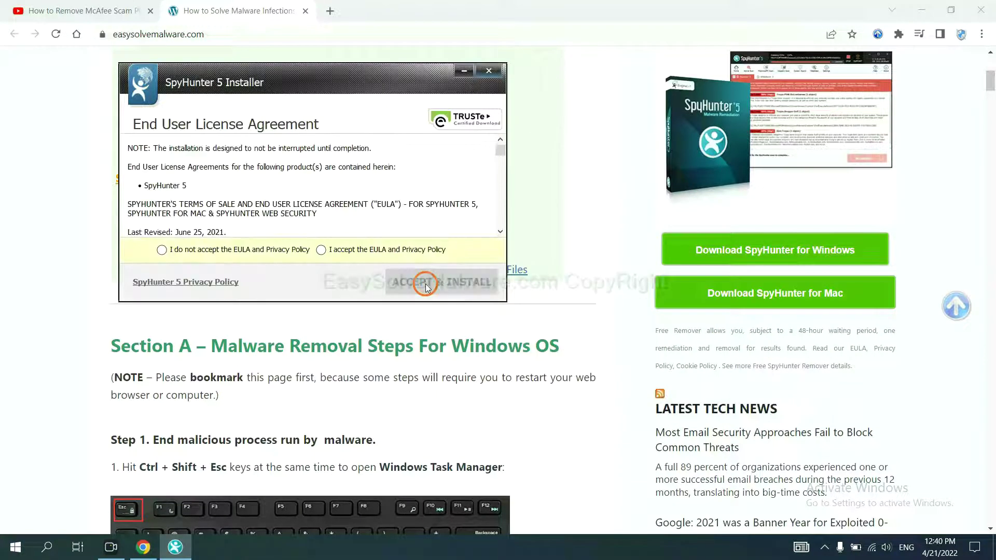
click(321, 249)
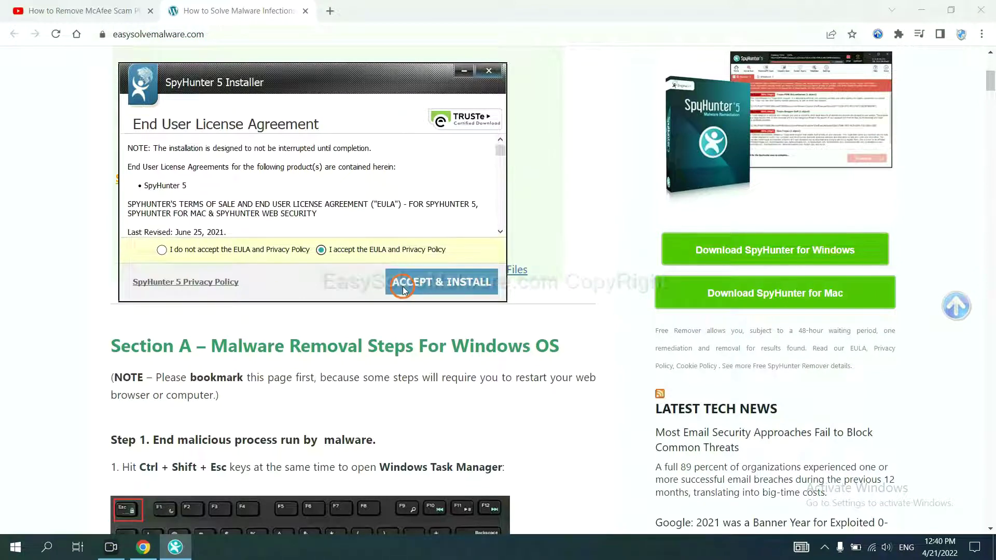
click(403, 287)
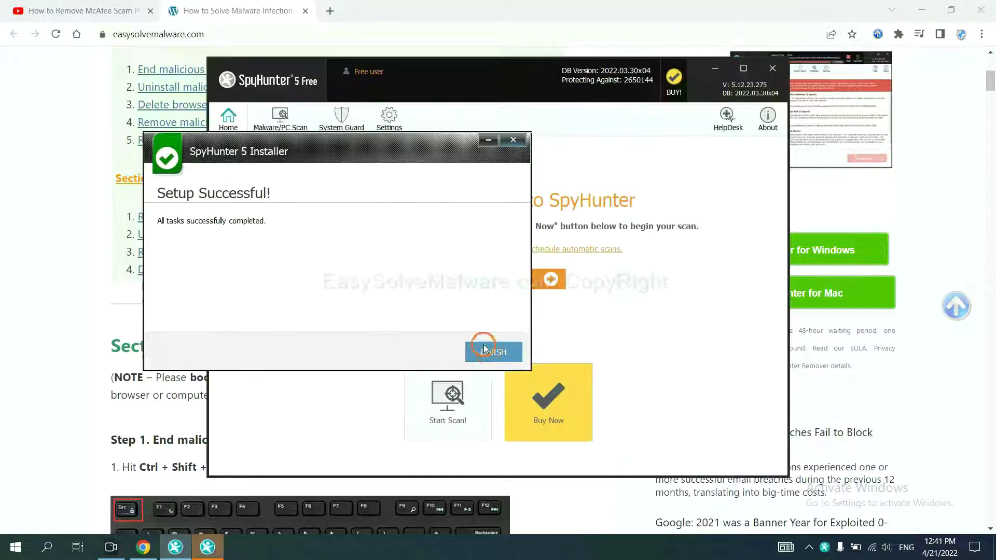
- Finish setup, scan the computer with SpyHunter, and move past the remove360.bat unknown-object result
click(489, 351)
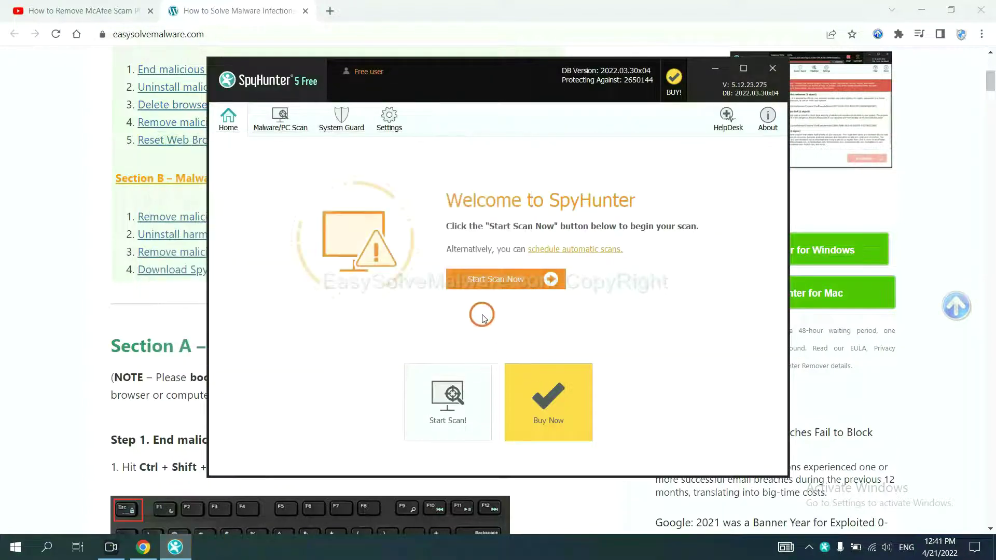
click(490, 281)
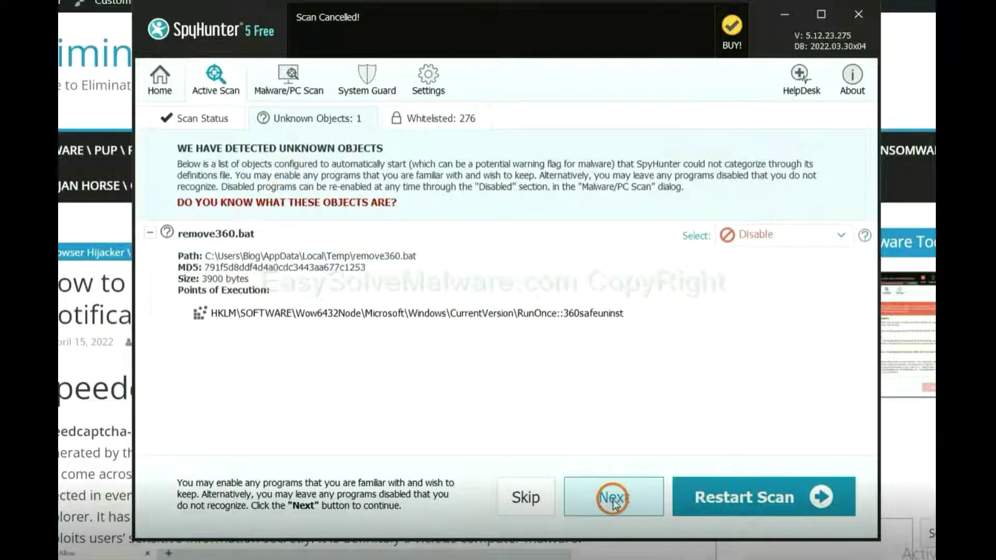
click(607, 496)
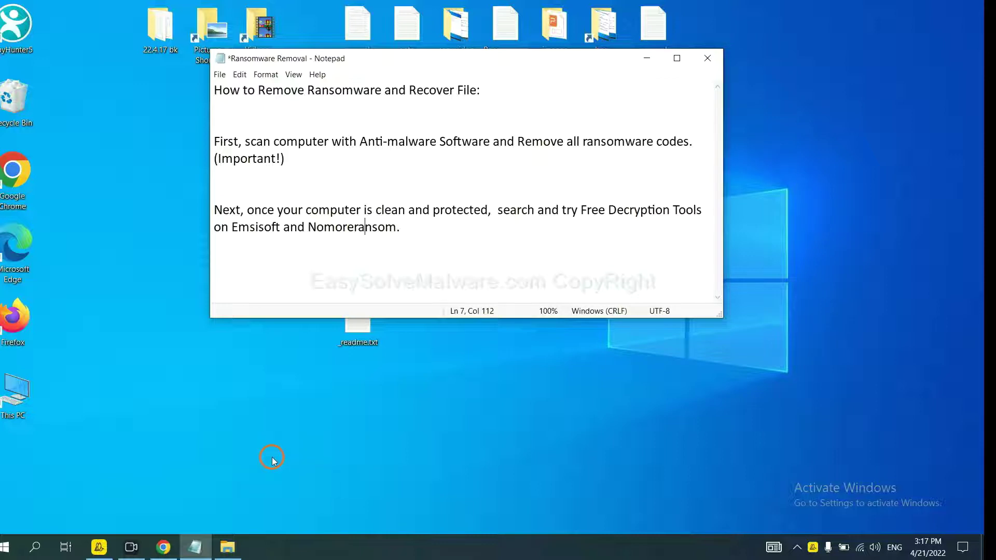
- Bring the jhdd removal guide in Chrome back to the front
click(162, 547)
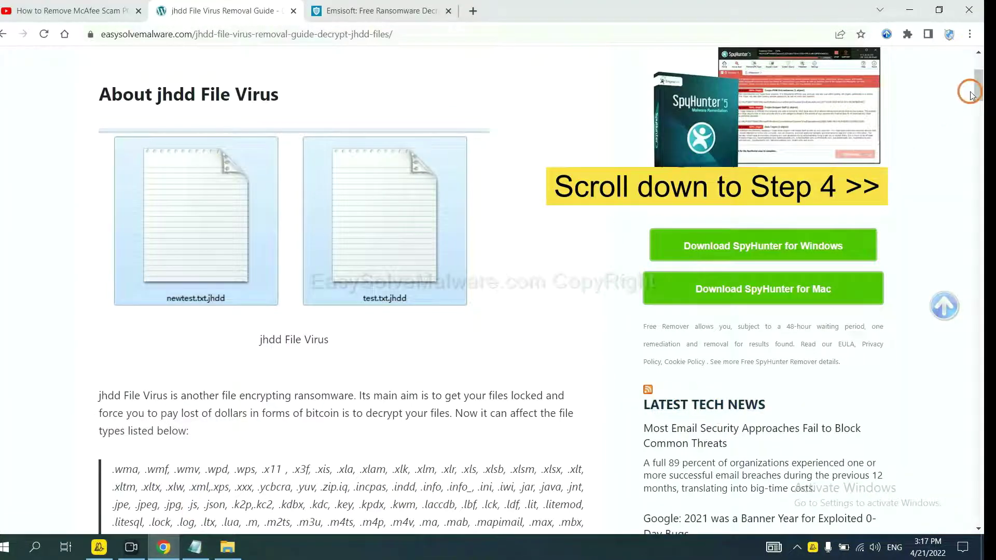
drag(981, 78, 970, 443)
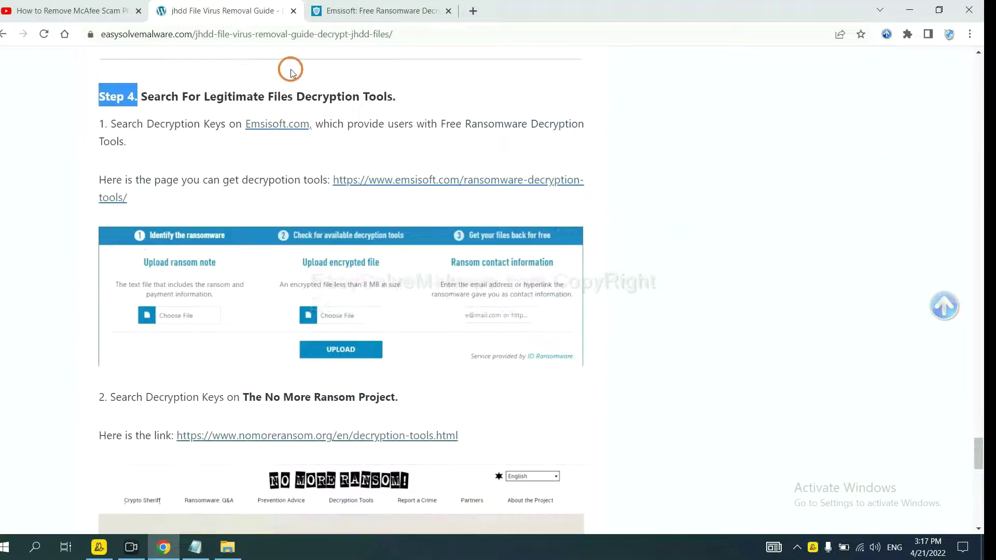
scroll(341, 202, down, 1)
scroll(341, 202, down, 2)
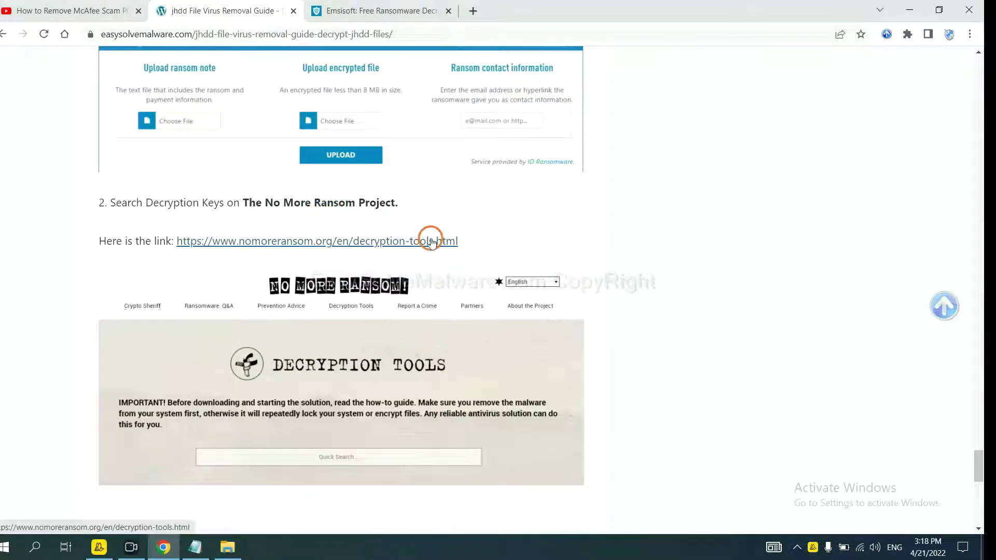
scroll(431, 238, up, 2)
scroll(428, 237, up, 1)
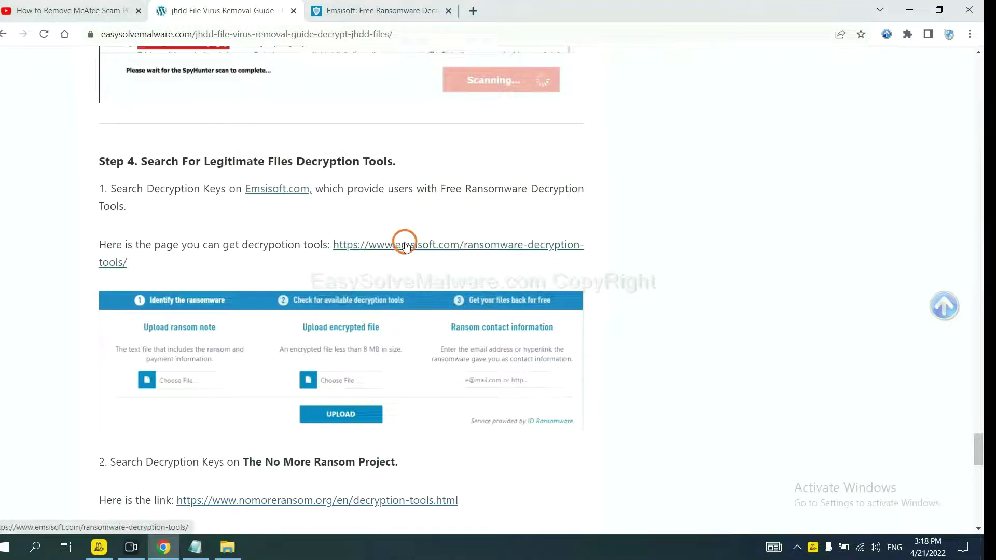
- Open the Emsisoft ransomware decryption tools page, then show the desktop
click(407, 245)
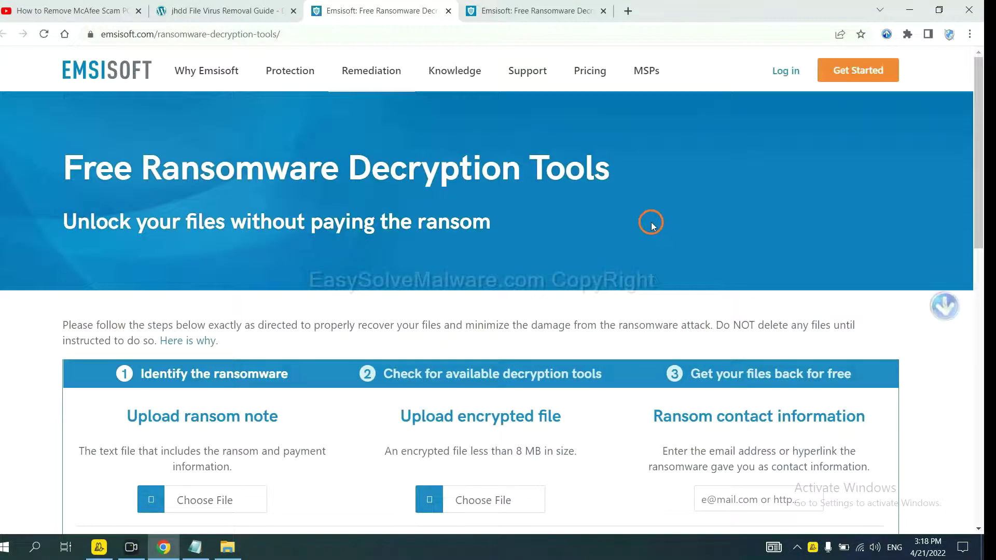
scroll(647, 219, down, 1)
scroll(647, 219, down, 2)
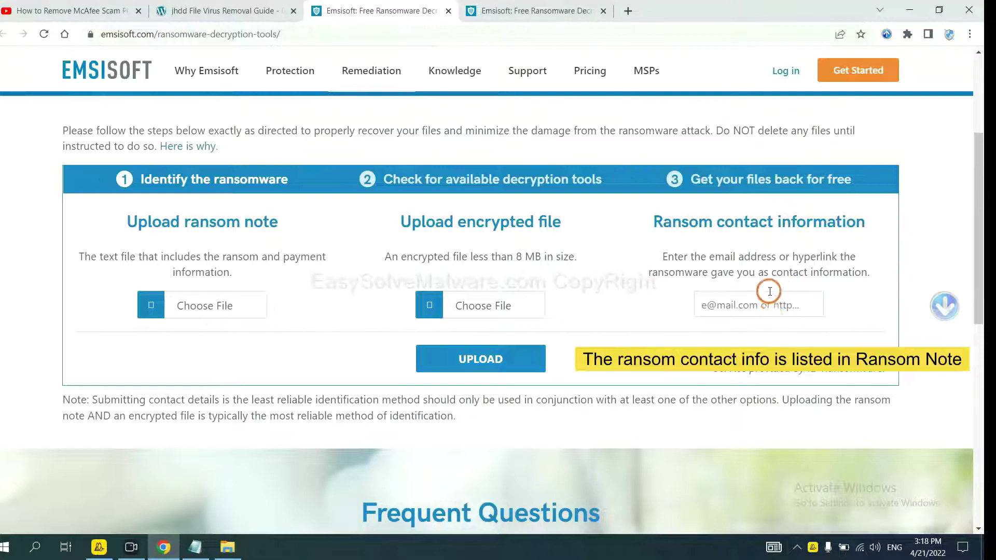
click(981, 548)
- Copy the contact email from _readme.txt into Emsisoft's ransom contact information field
double_click(358, 319)
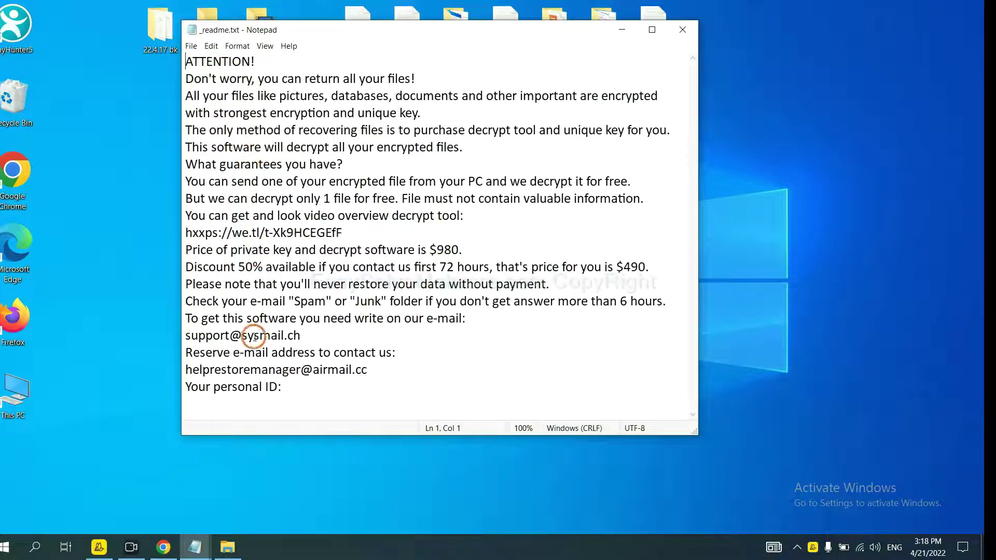
mouse_move(318, 336)
mouse_down()
mouse_move(181, 319)
mouse_move(160, 329)
mouse_up()
key(ctrl+c)
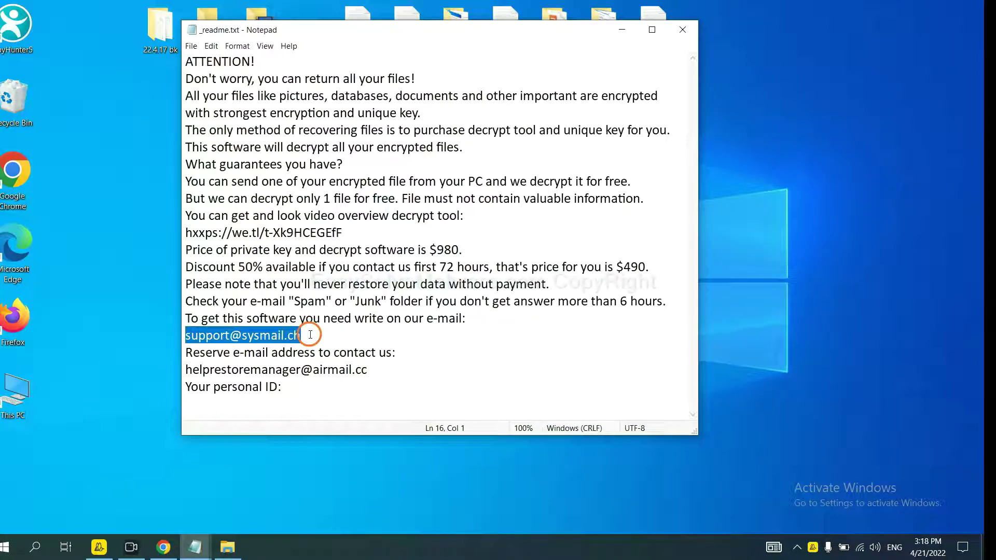
click(167, 542)
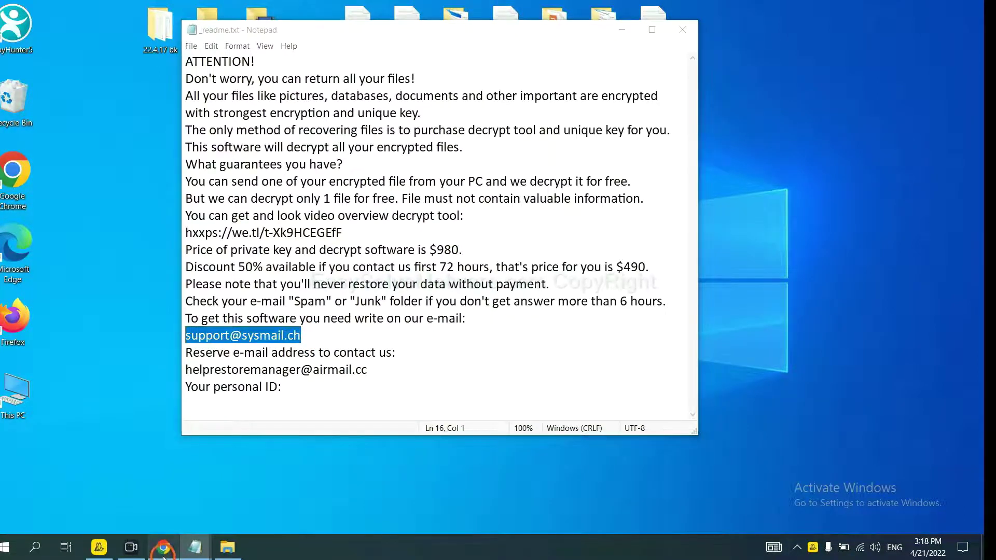
click(753, 306)
key(ctrl+v)
key(Escape)
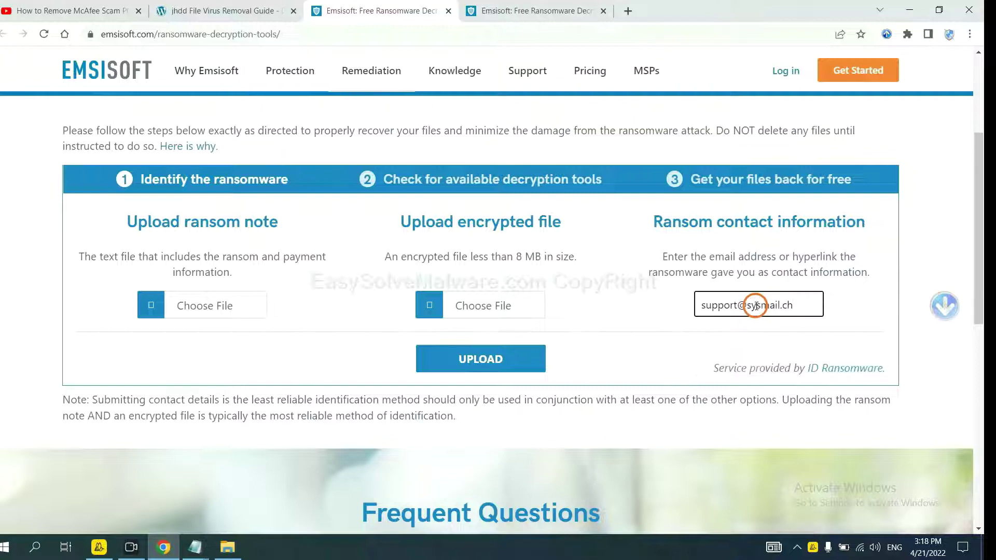
- Upload the contact email for identification and open the STOP (Djvu) information link
click(520, 357)
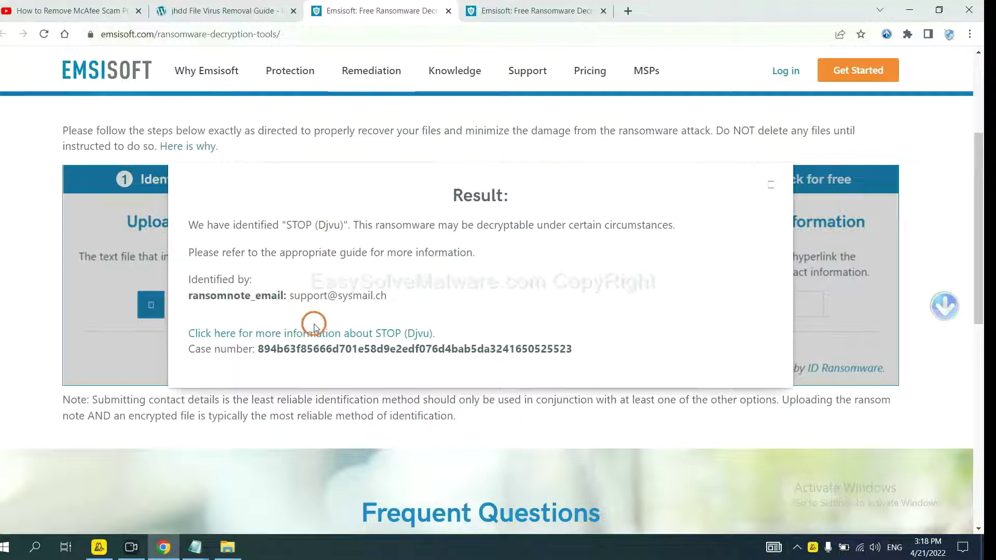
click(321, 340)
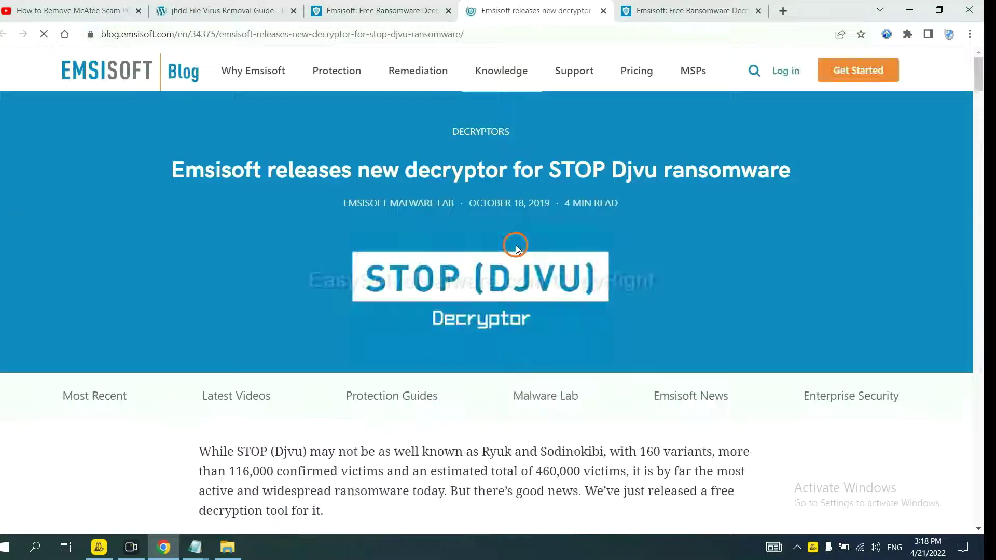
scroll(514, 243, down, 3)
scroll(503, 225, down, 5)
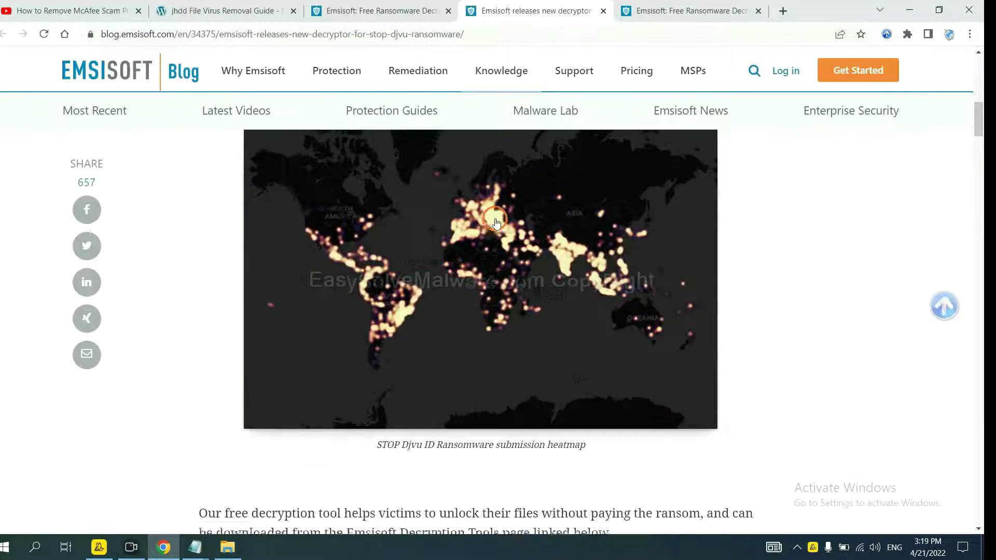
scroll(498, 222, down, 3)
scroll(495, 218, down, 3)
scroll(496, 218, down, 1)
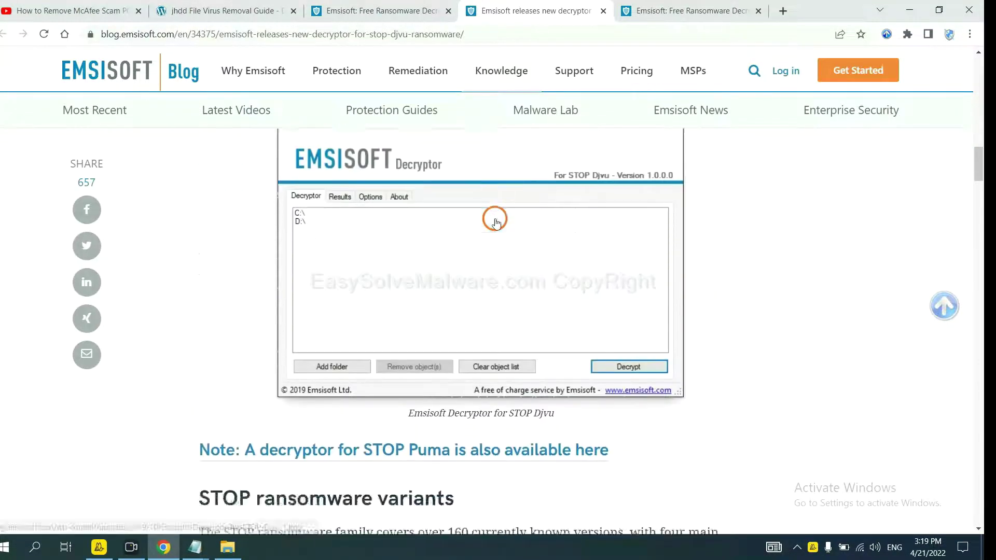
scroll(495, 218, down, 3)
scroll(495, 219, down, 1)
scroll(494, 221, down, 1)
scroll(494, 220, up, 2)
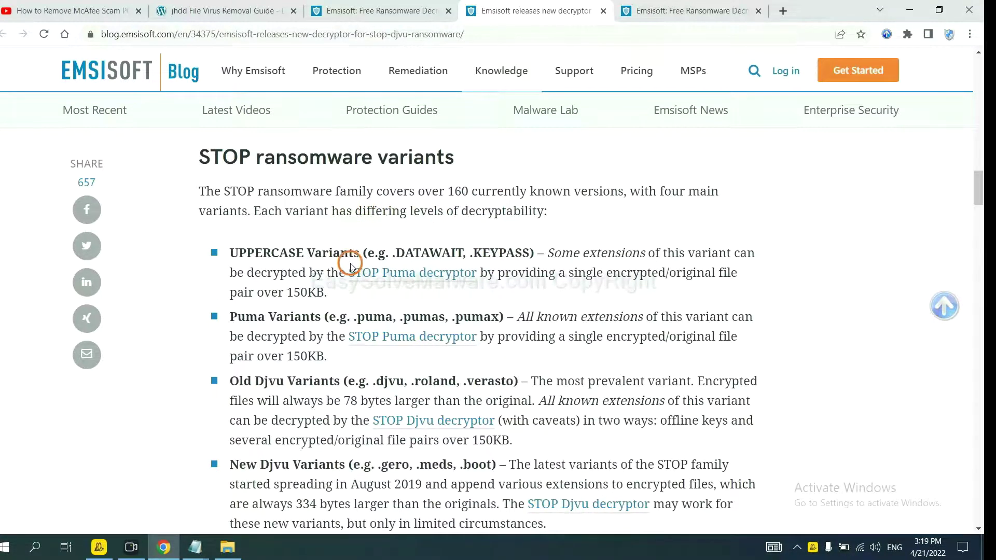
scroll(354, 263, down, 1)
scroll(362, 277, down, 2)
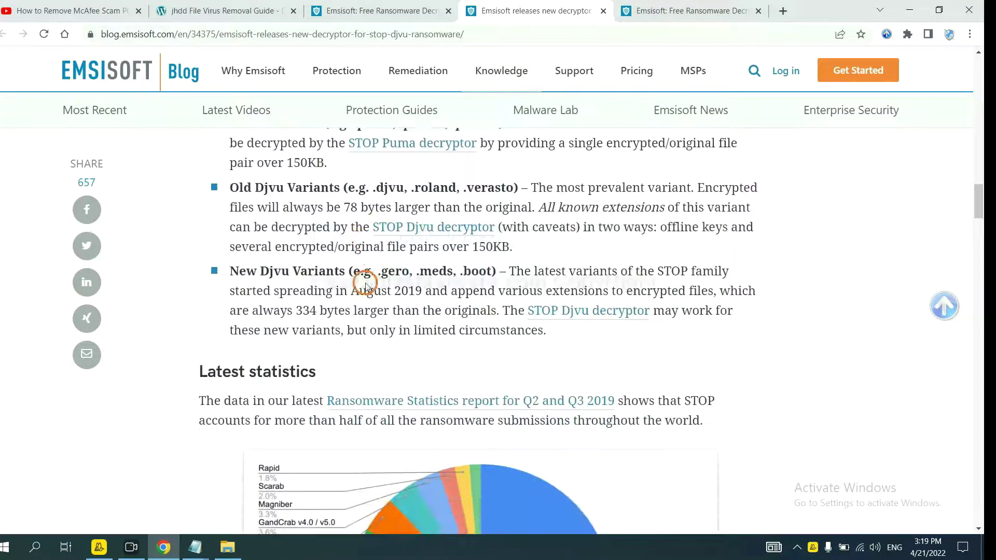
scroll(368, 272, down, 1)
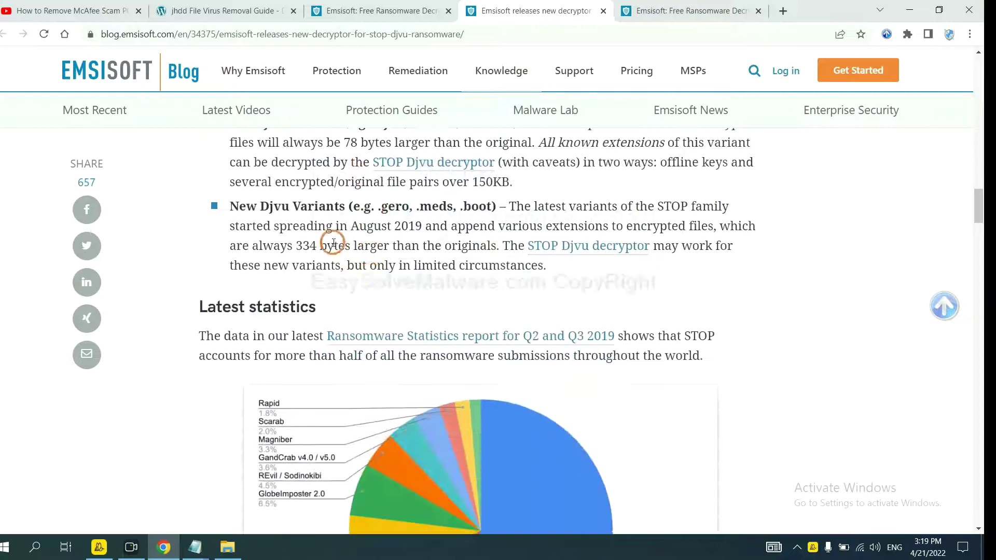
- Follow the blog article's 'STOP Djvu decryptor' link to the Emsisoft Decryptor page
click(572, 247)
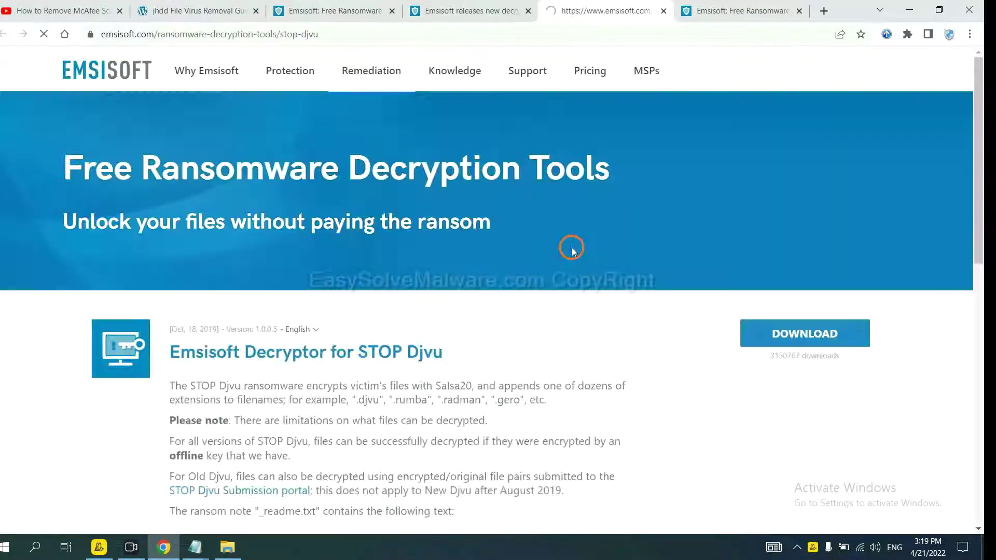
scroll(572, 247, down, 2)
scroll(571, 248, down, 1)
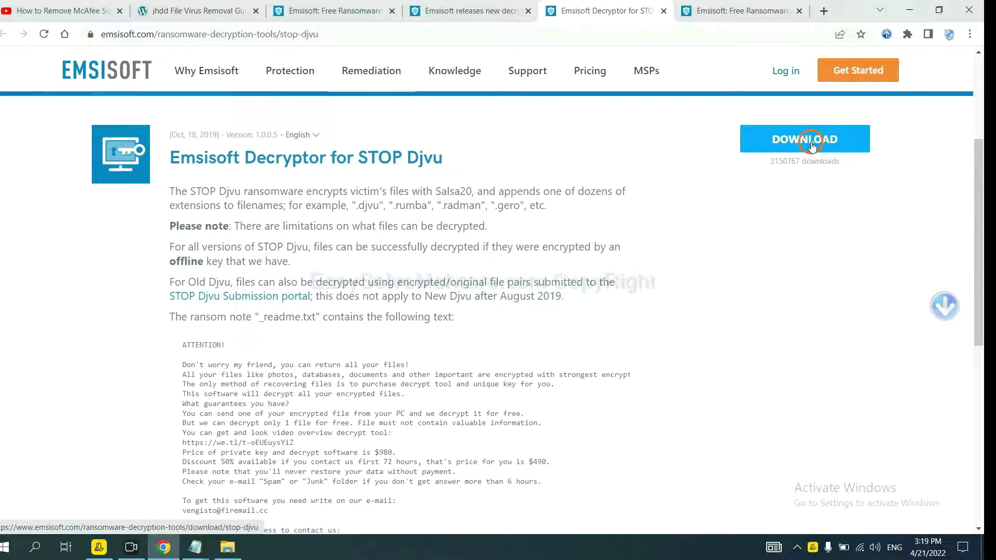
- Search No More Ransom's decryption tools for 'djvu' and expand the djvu Ransom entry
click(156, 11)
scroll(344, 323, down, 4)
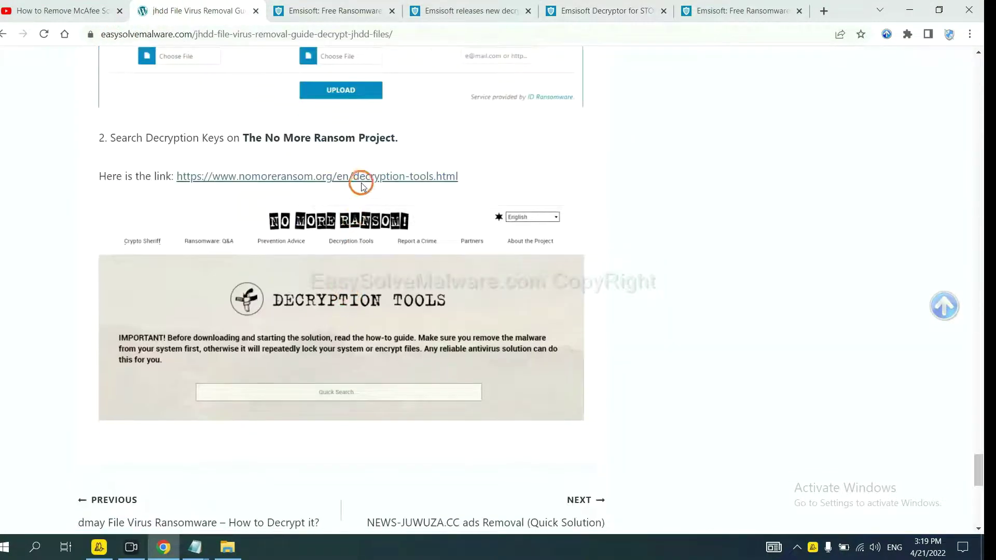
click(363, 180)
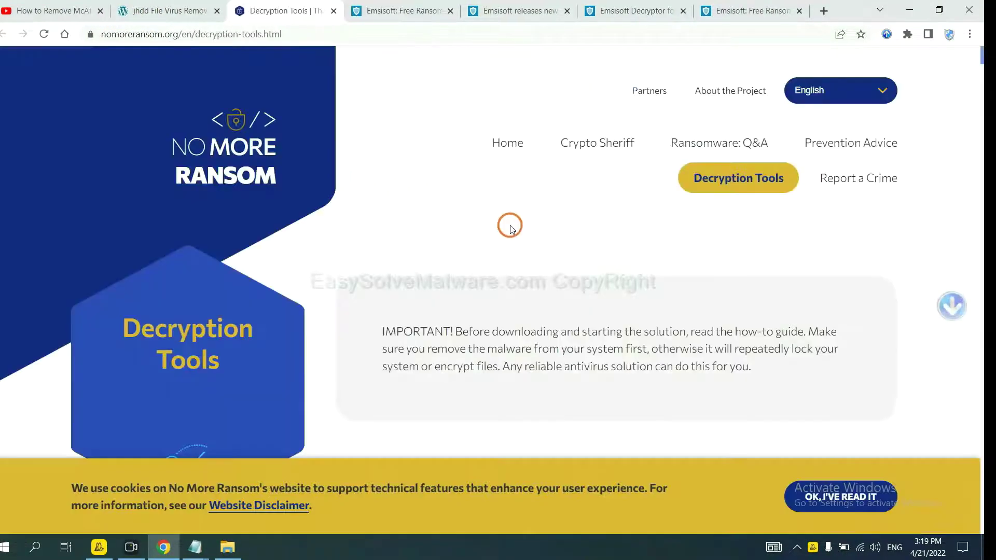
scroll(510, 226, down, 3)
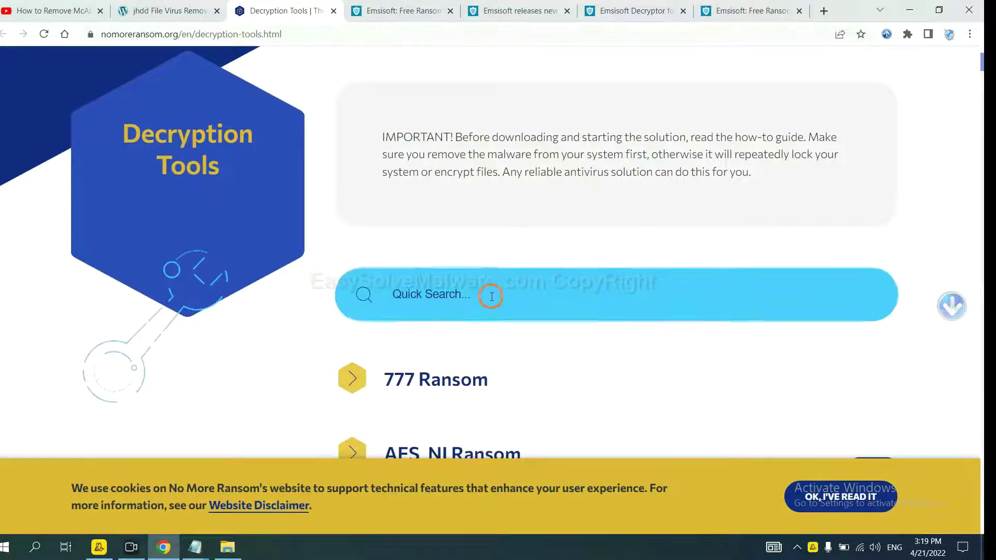
click(493, 304)
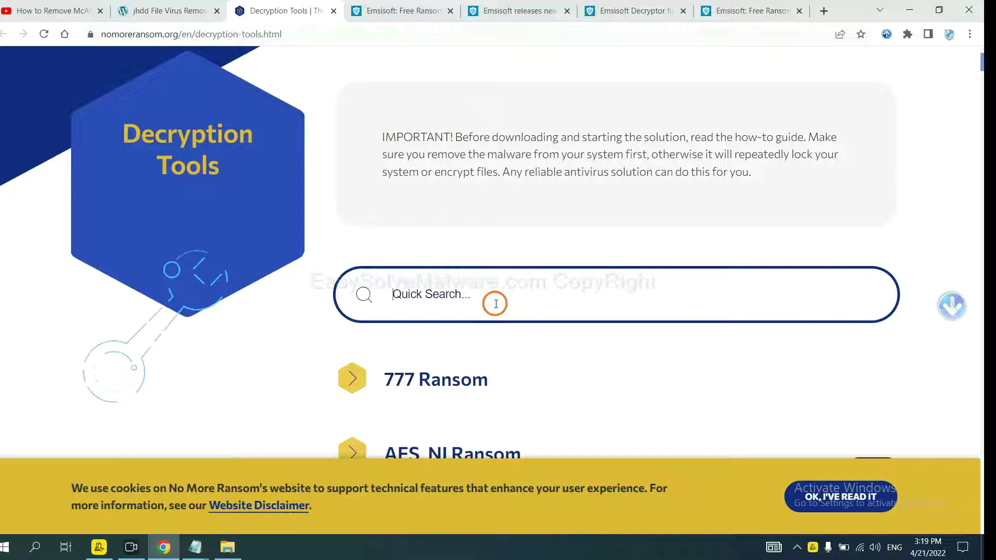
text(dj)
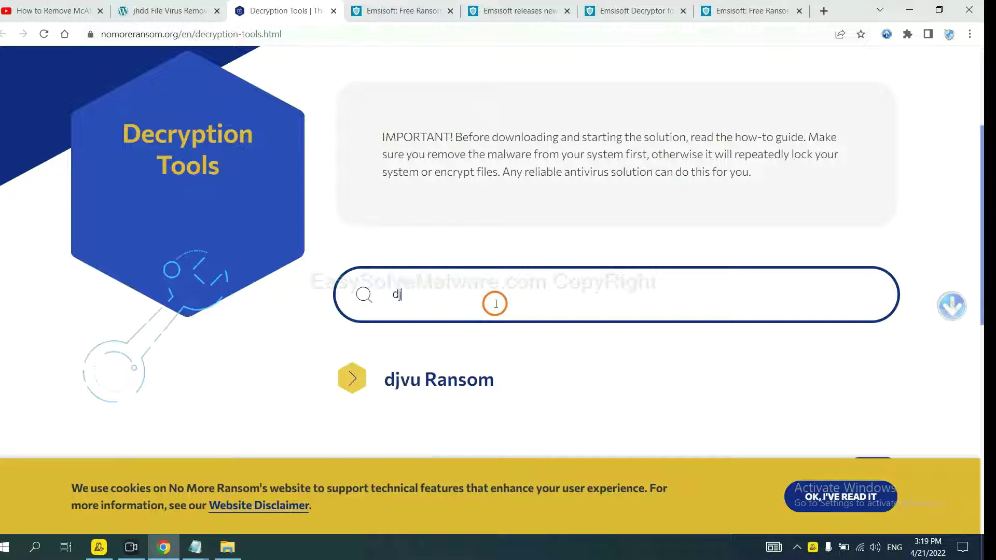
text(vu)
scroll(467, 380, down, 1)
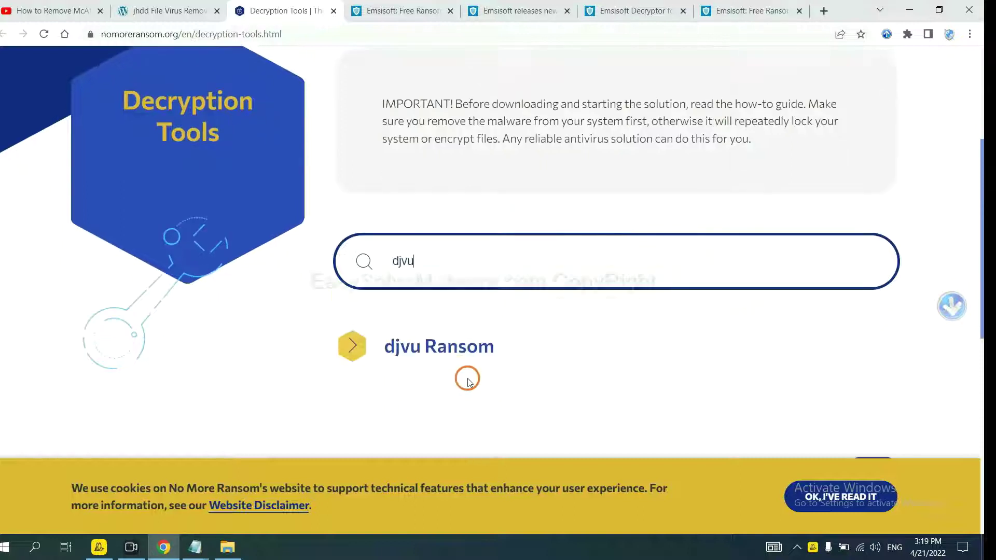
scroll(468, 380, down, 1)
click(456, 314)
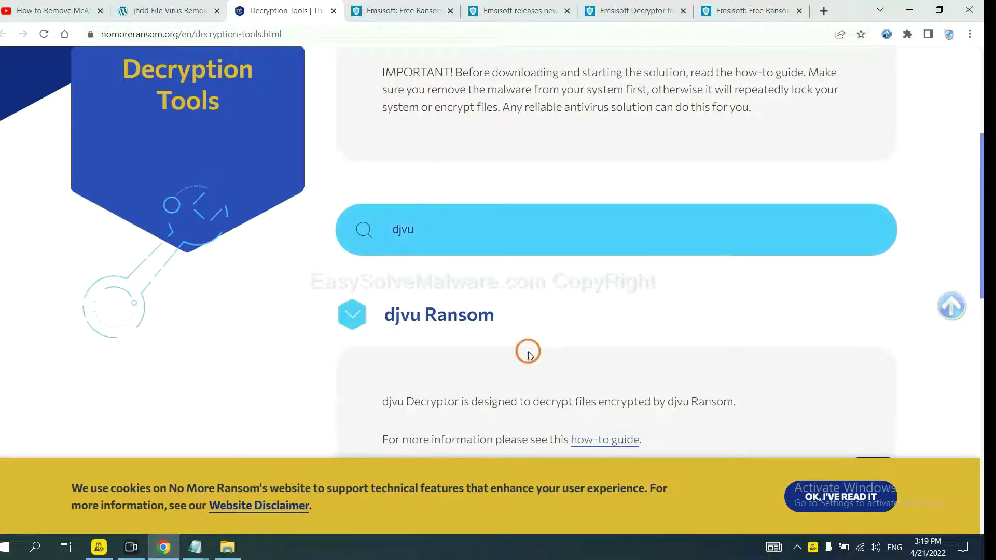
scroll(529, 342, down, 3)
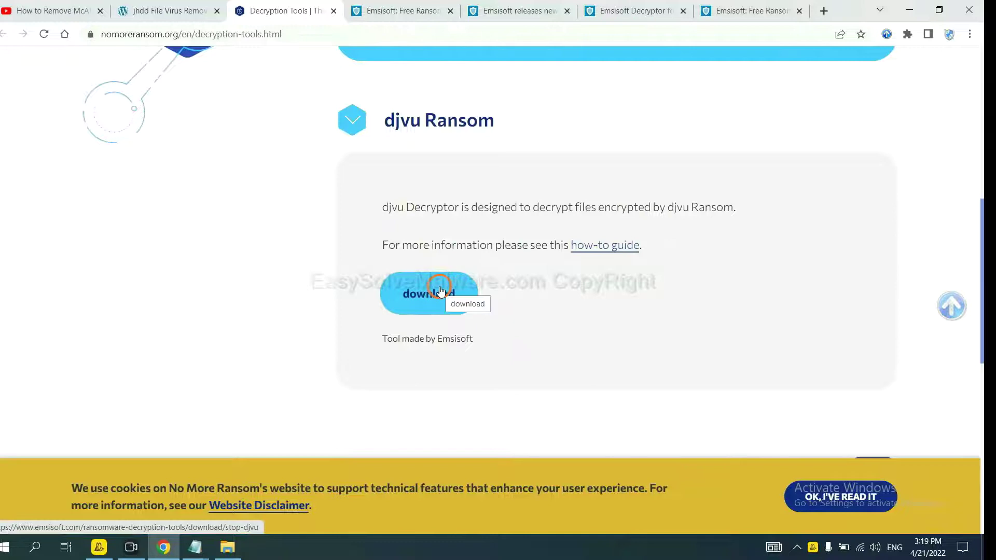
scroll(607, 289, up, 3)
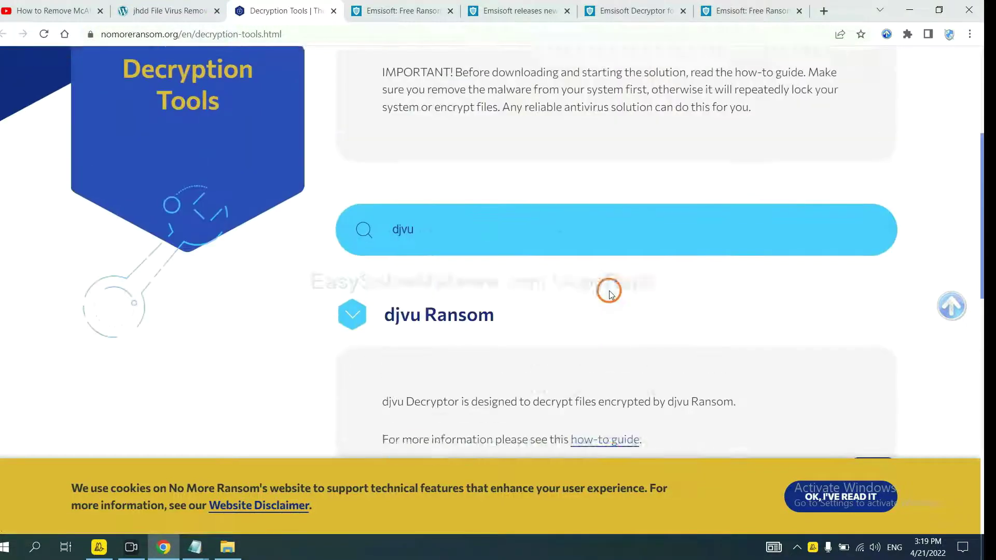
scroll(631, 283, up, 2)
scroll(633, 284, up, 1)
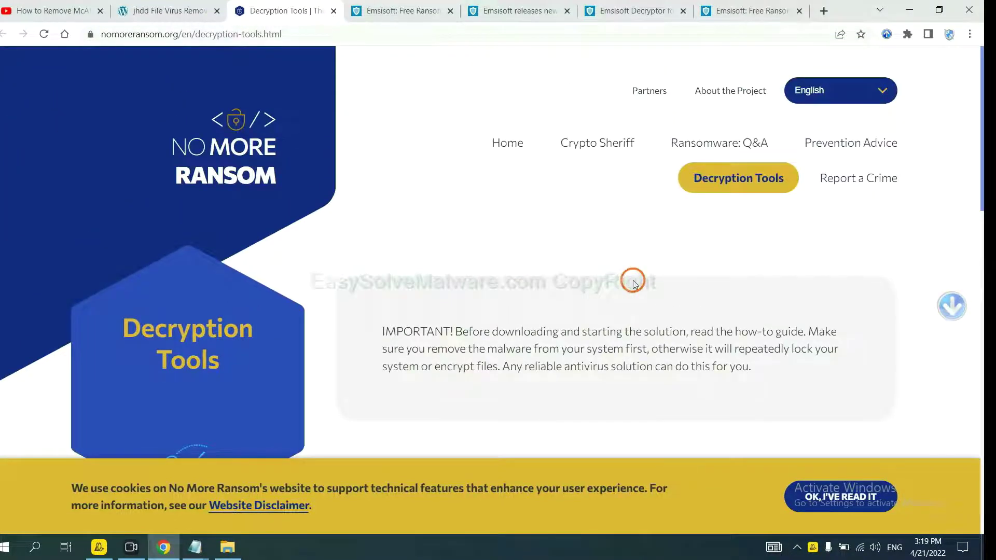